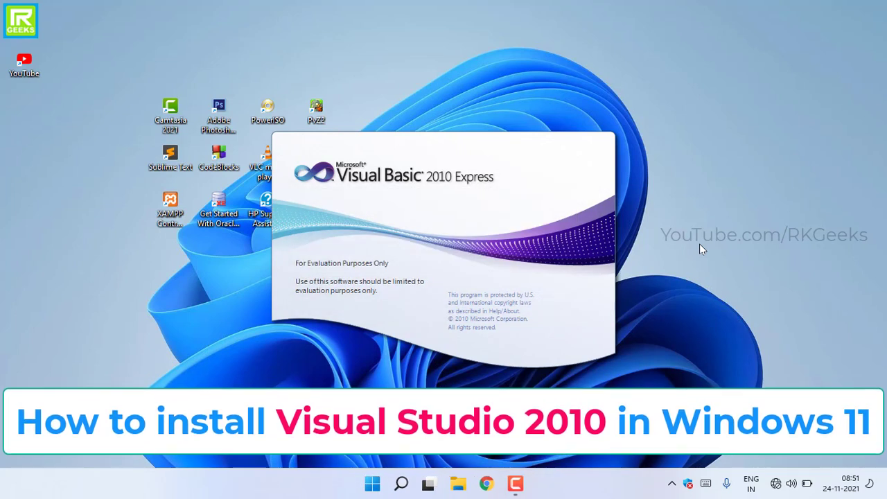
click(699, 250)
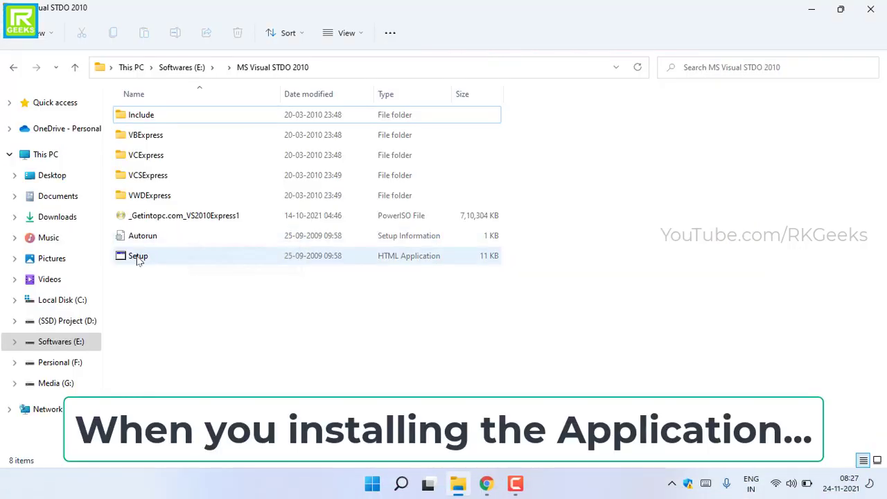
Step: Run Setup from the MS Visual STDO 2010 folder, start the Visual Basic 2010 Express installer and minimize the folder window
click(138, 259)
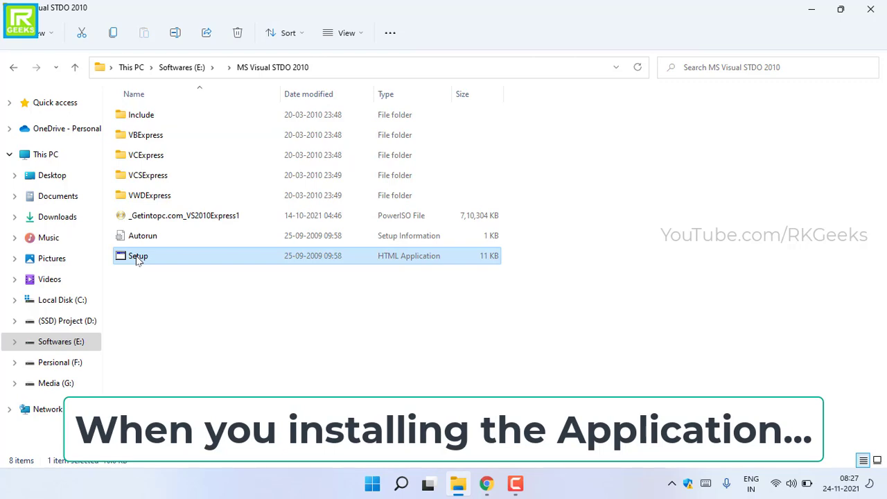
double_click(137, 256)
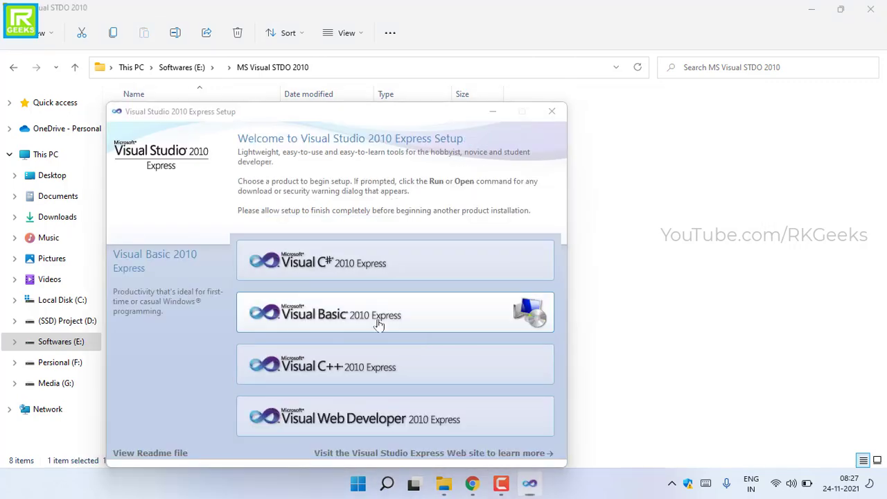
click(379, 323)
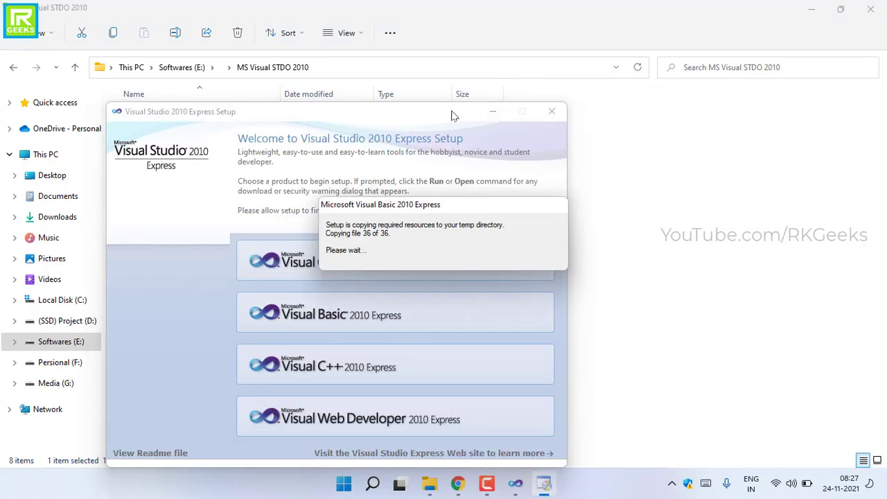
drag(454, 113, 574, 44)
click(812, 8)
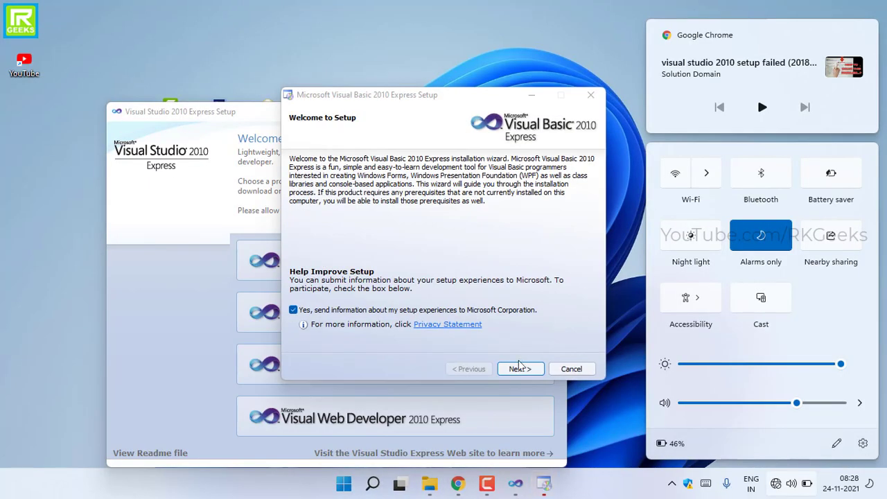
Step: Try to install Visual Basic 2010 Express in the default folder, accepting the license terms and restarting the computer, and exit the setup
click(520, 367)
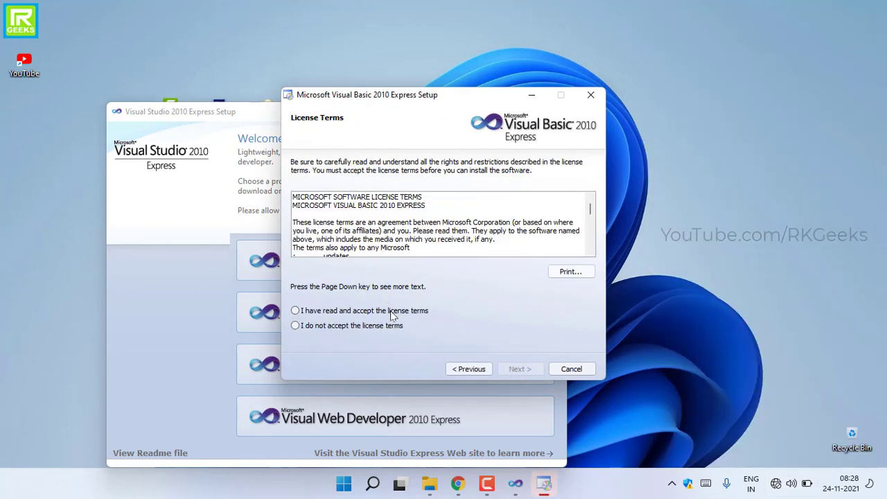
click(391, 311)
click(528, 373)
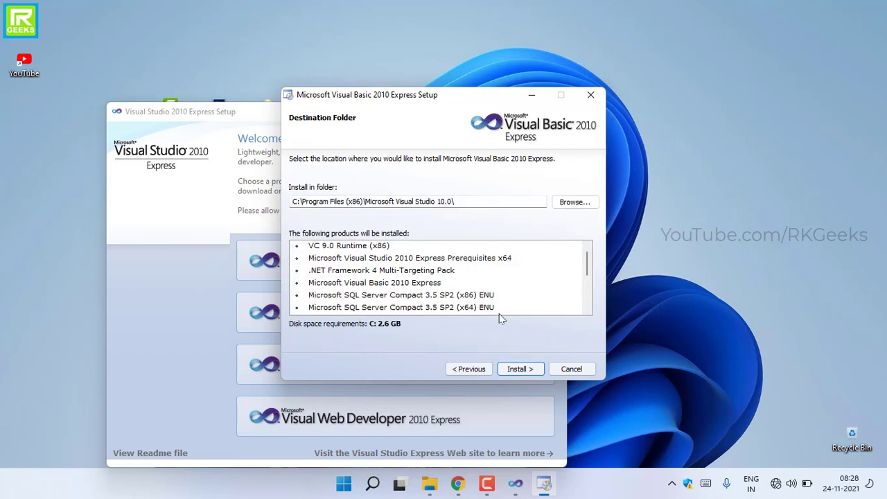
click(520, 368)
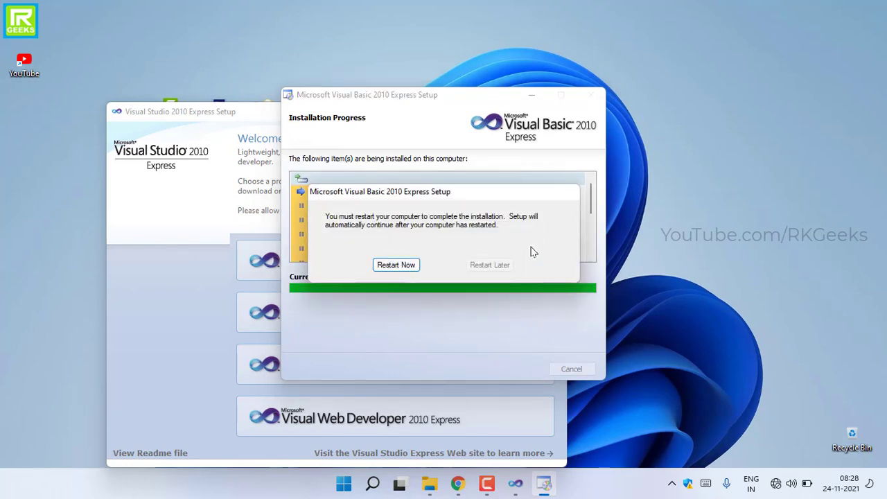
click(395, 265)
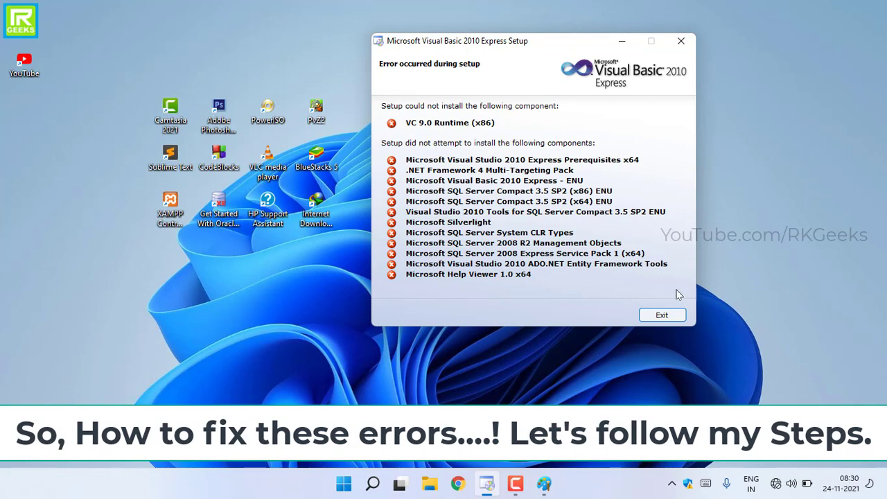
click(663, 316)
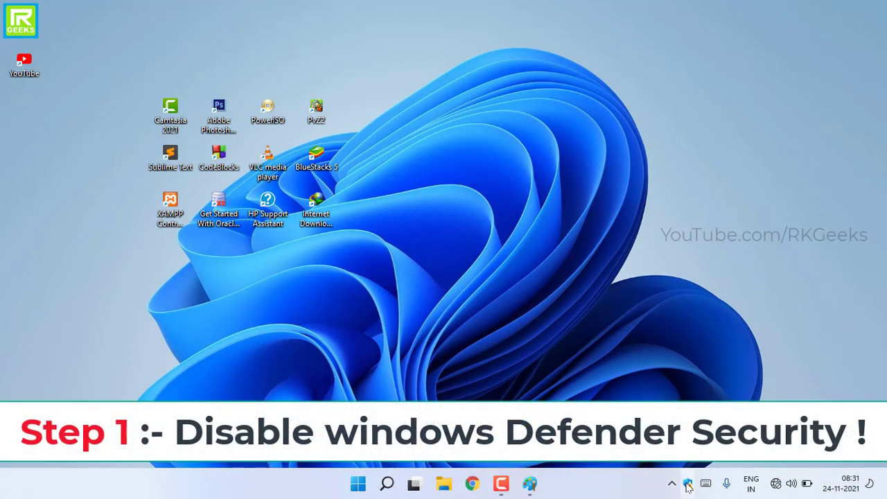
Step: Turn off real-time protection in the Windows Security virus and threat protection settings, and minimize the window
click(688, 485)
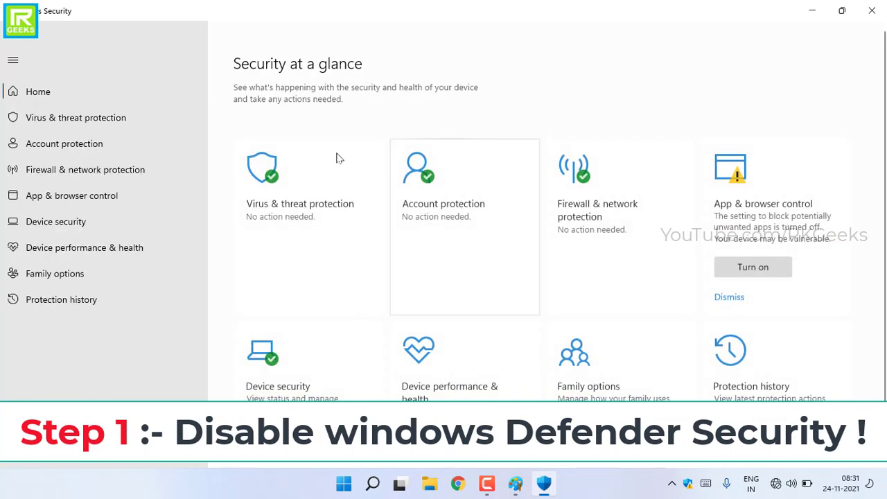
click(289, 202)
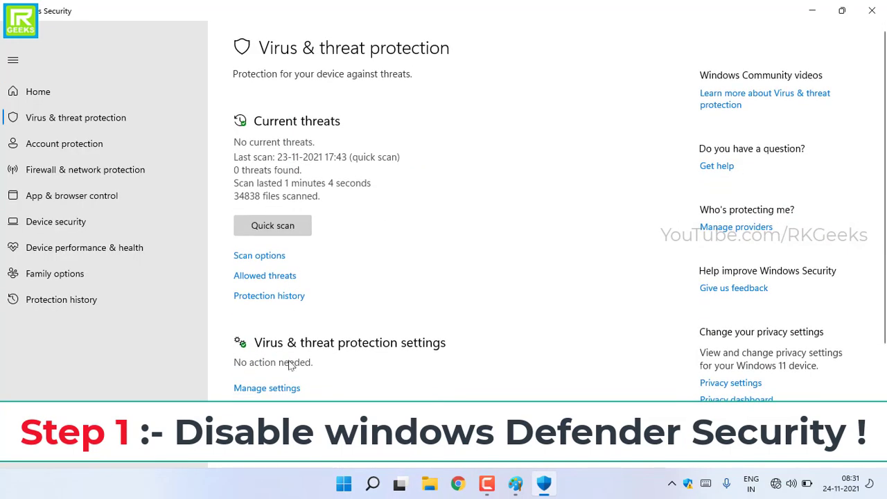
click(262, 393)
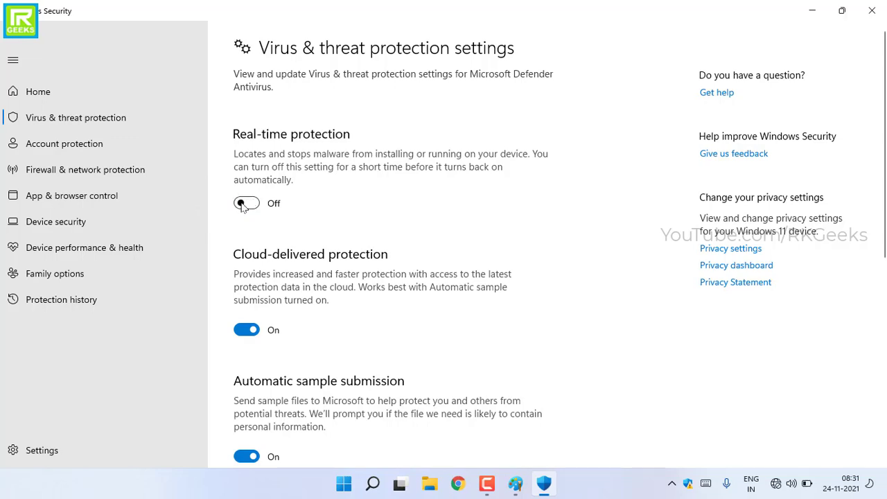
click(814, 7)
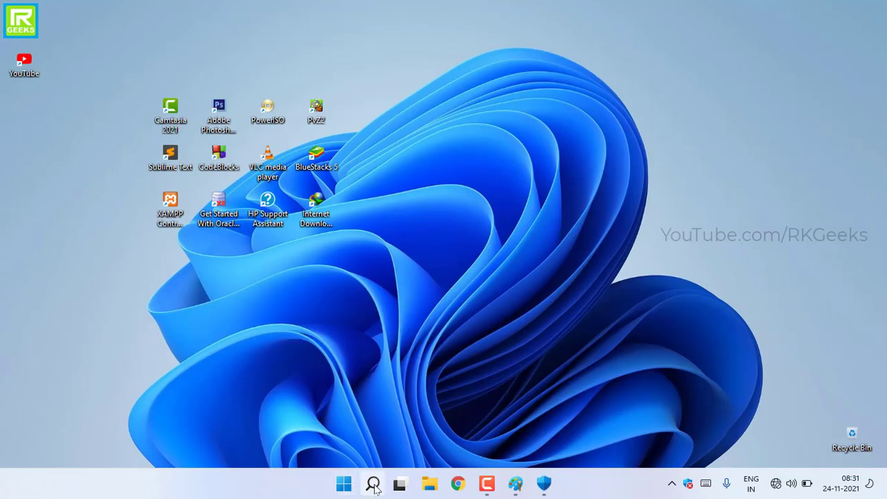
Step: Search Windows for the Firewall & network protection settings and turn off Microsoft Defender Firewall for the domain network
click(374, 485)
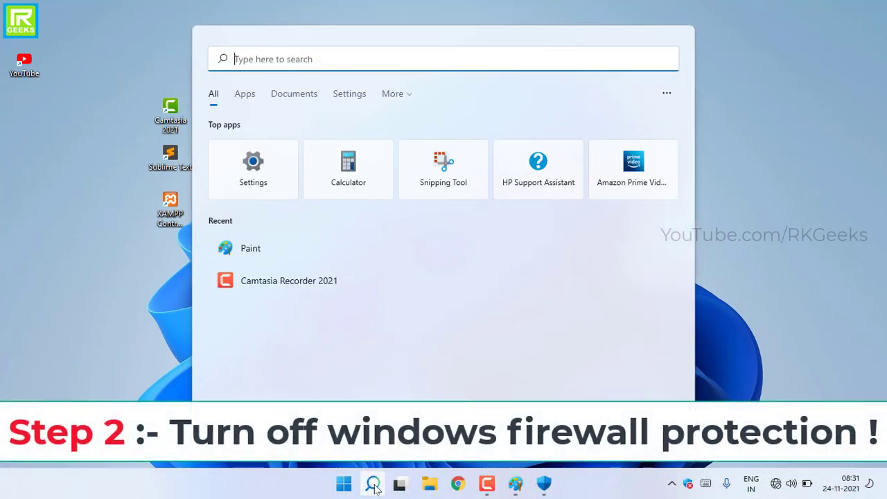
text(firew)
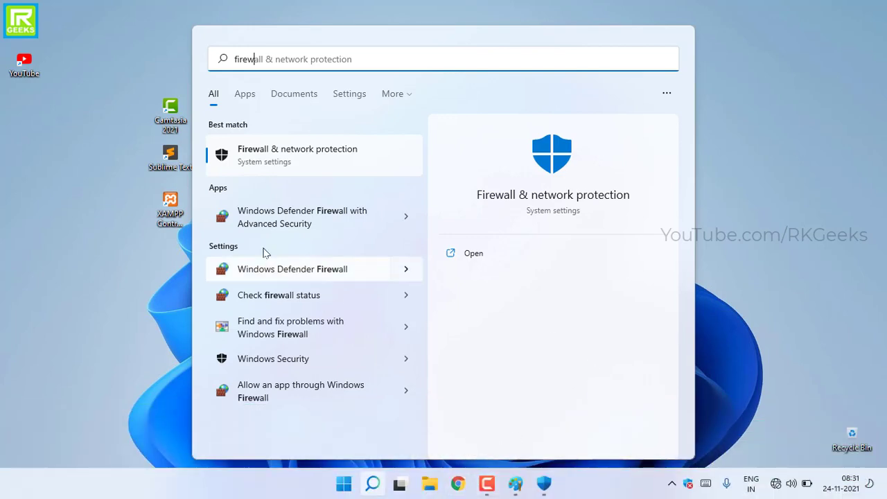
click(291, 149)
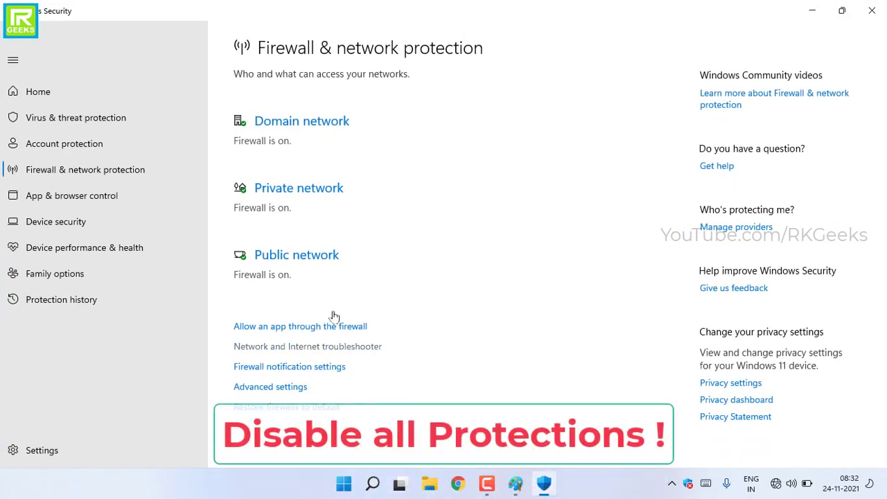
click(315, 124)
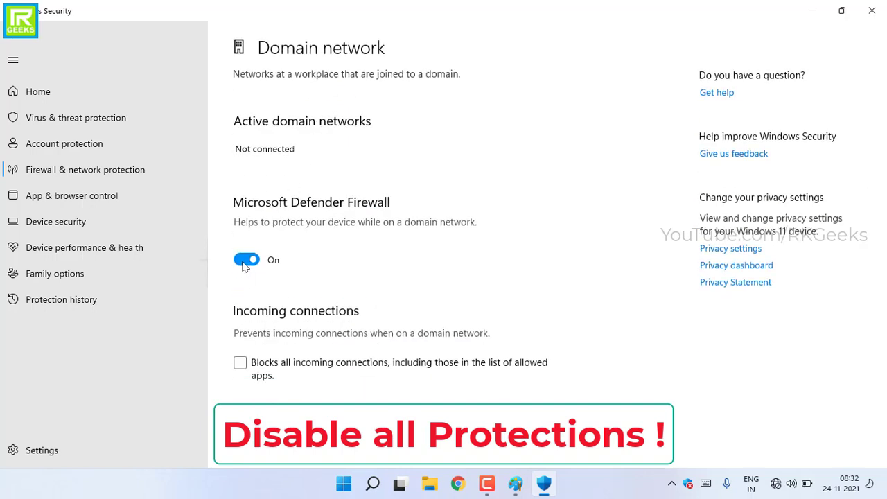
click(246, 260)
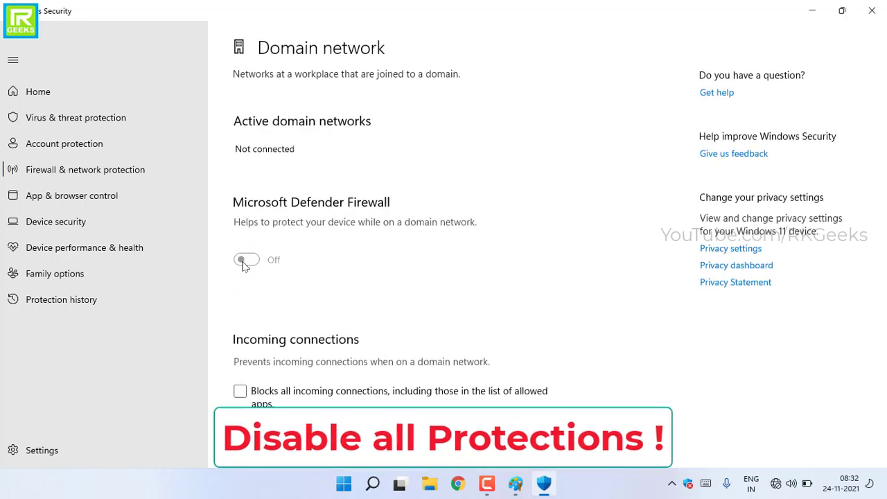
click(19, 38)
Step: Turn off Microsoft Defender Firewall for the private network and return to the network overview
click(267, 233)
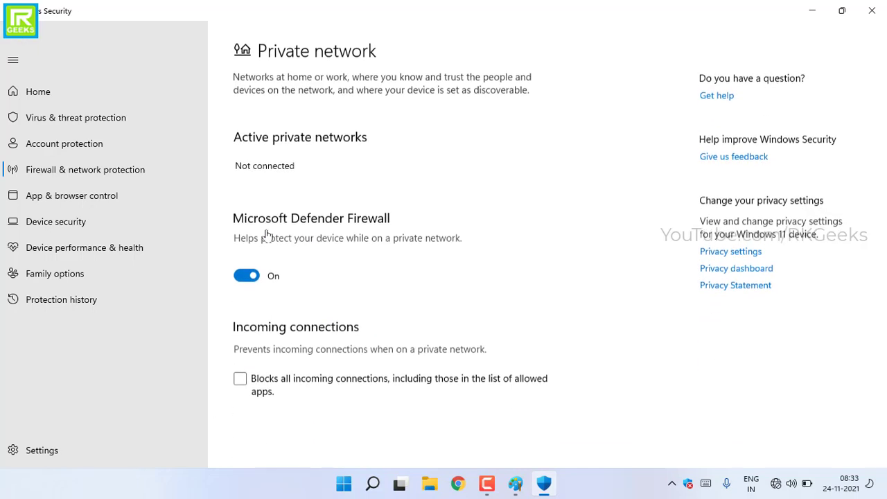
click(242, 275)
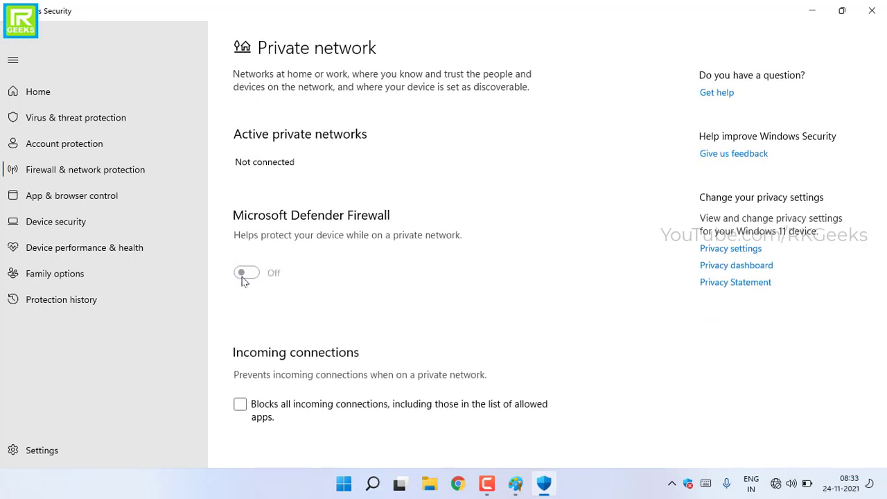
click(19, 38)
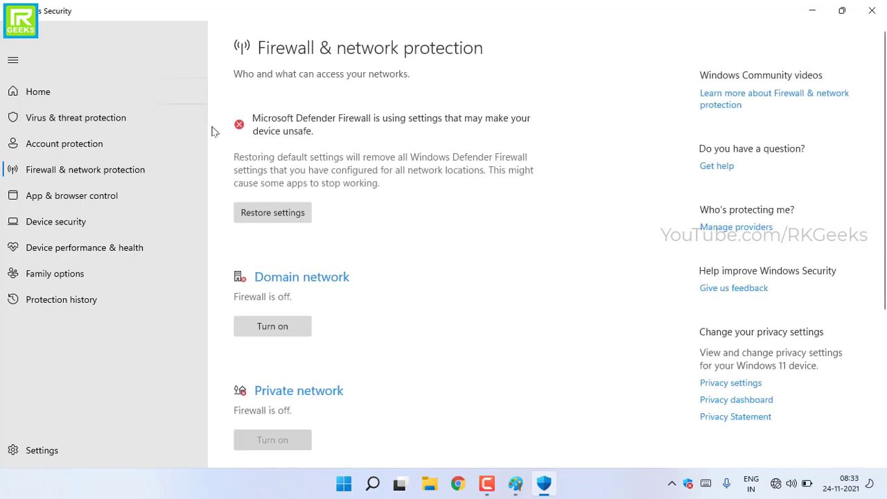
Step: Turn off Microsoft Defender Firewall for the public network, check the network overview and minimize Windows Security
scroll(325, 393, down, 3)
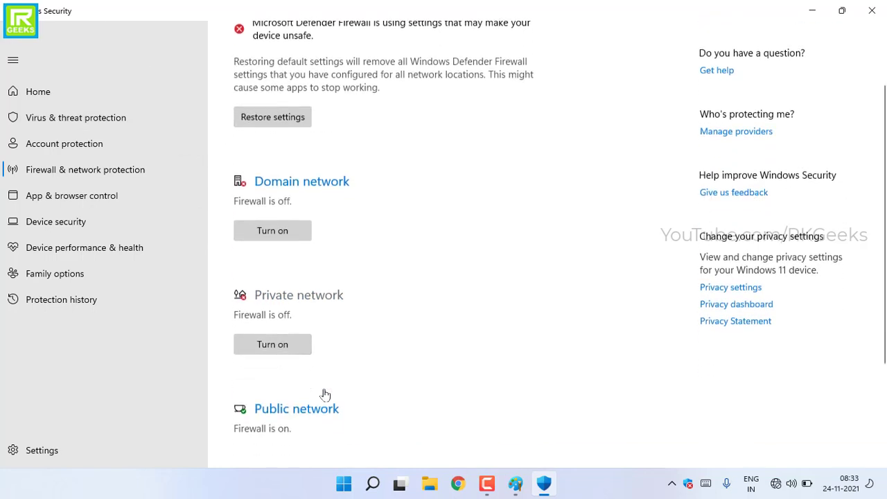
scroll(306, 152, up, 3)
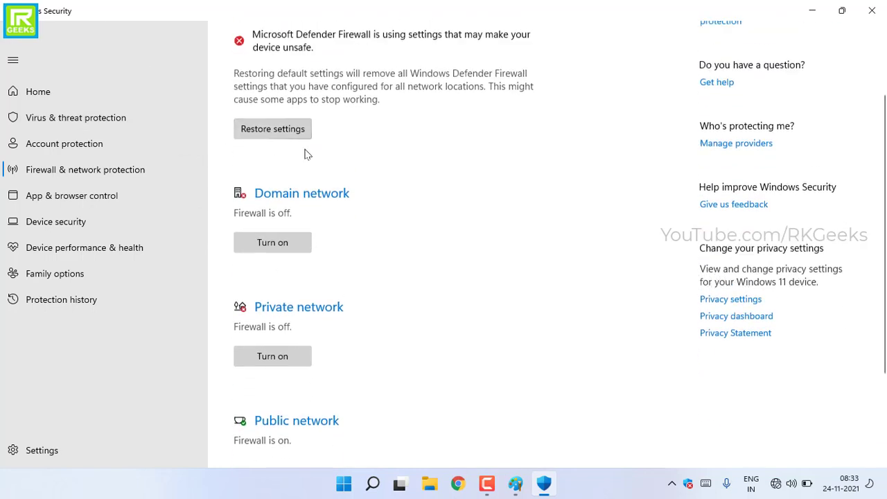
scroll(305, 154, down, 5)
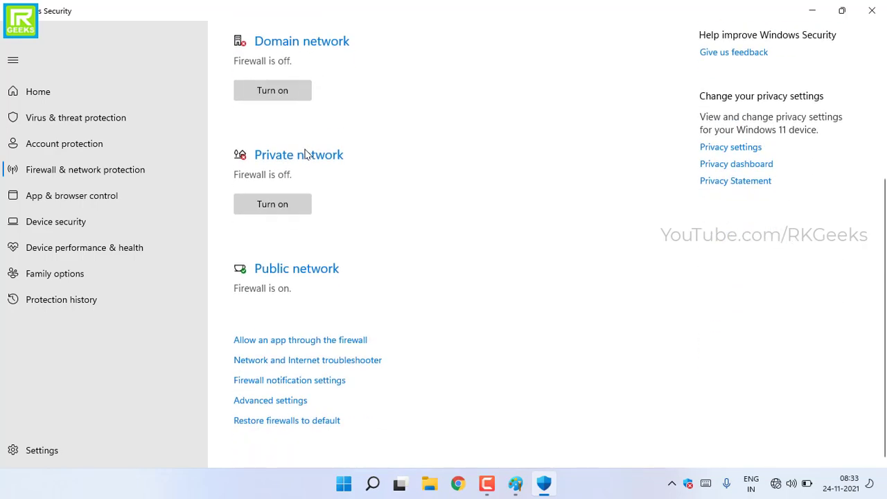
click(289, 270)
click(244, 273)
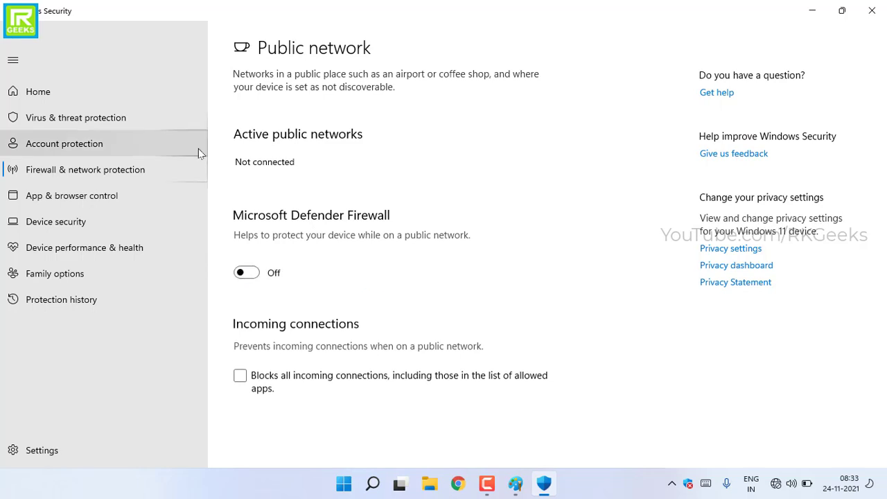
click(8, 38)
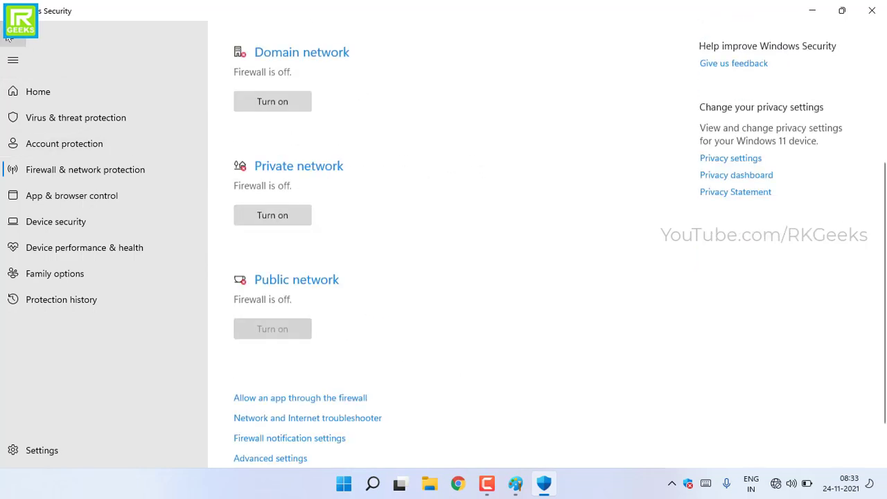
scroll(284, 355, down, 2)
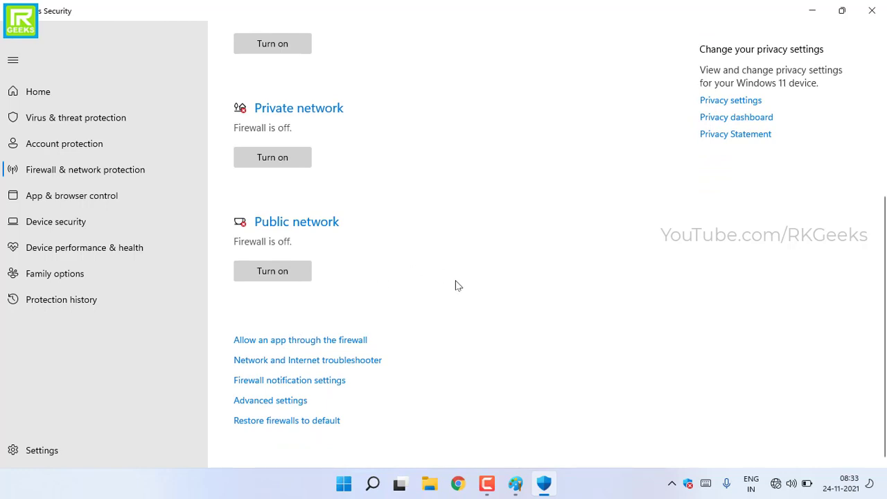
click(812, 10)
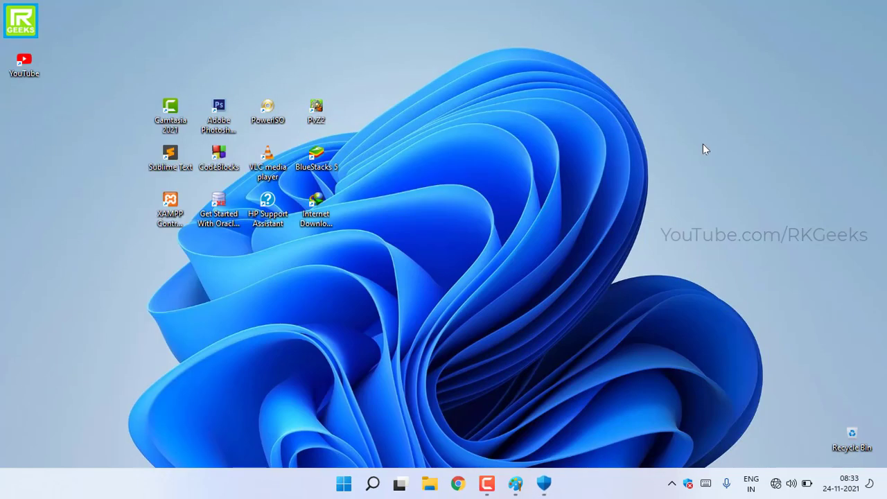
Step: Open the MS Visual STDO 2010 folder on the Softwares (E:) drive in a maximized File Explorer window
click(430, 484)
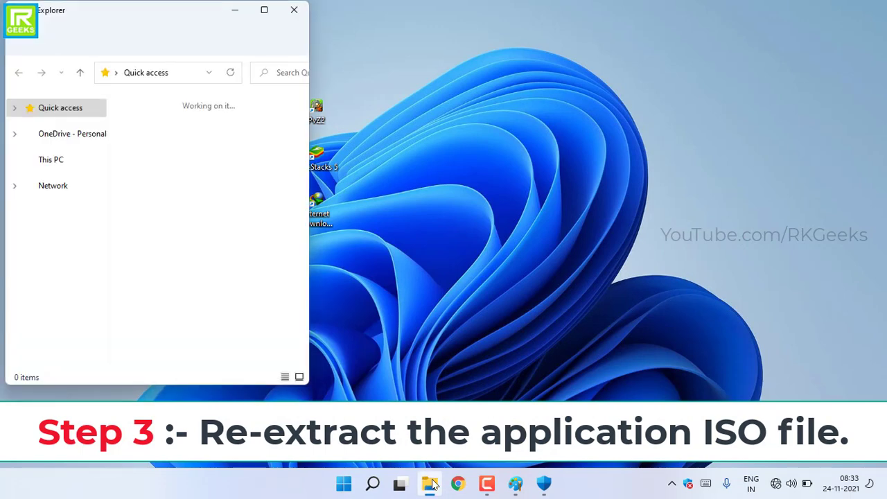
click(276, 17)
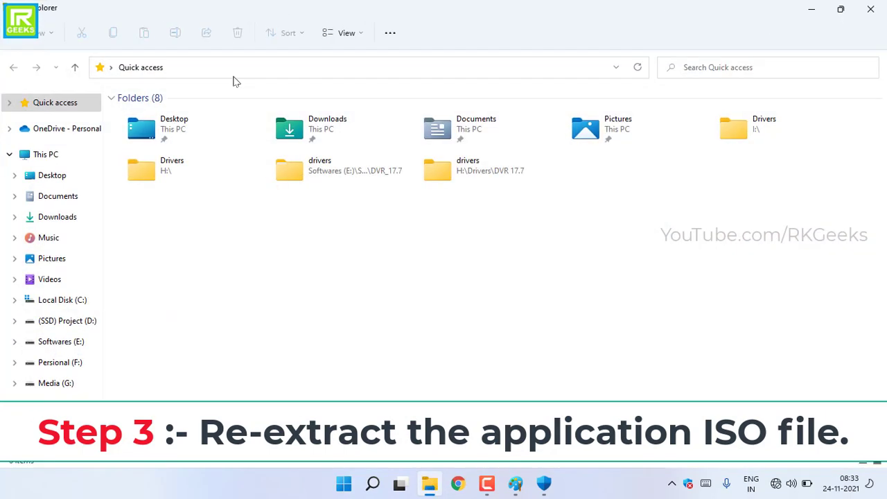
click(44, 341)
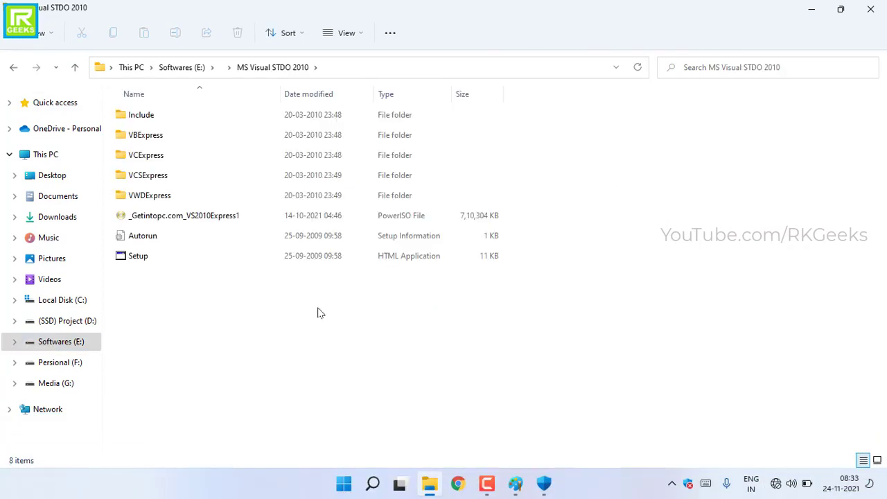
Step: Re-extract the _Getintopc.com_VS2010Express1 ISO file into its current folder, replacing all existing files
click(162, 215)
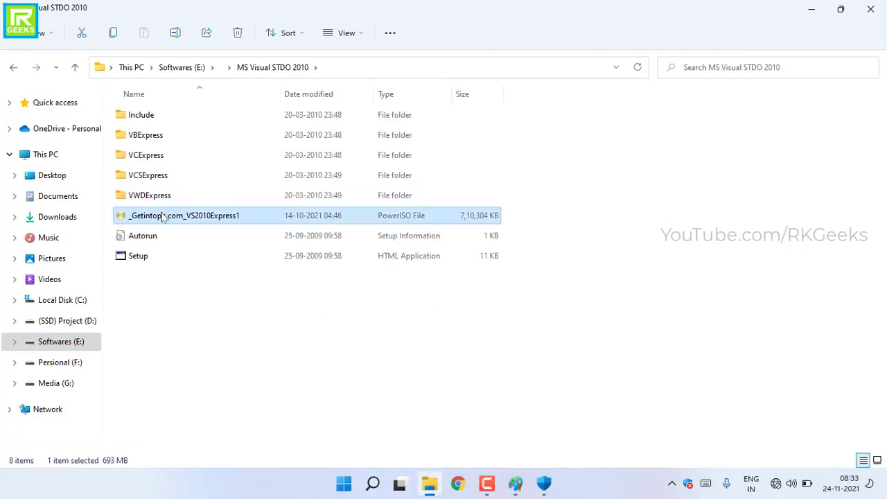
right_click(162, 216)
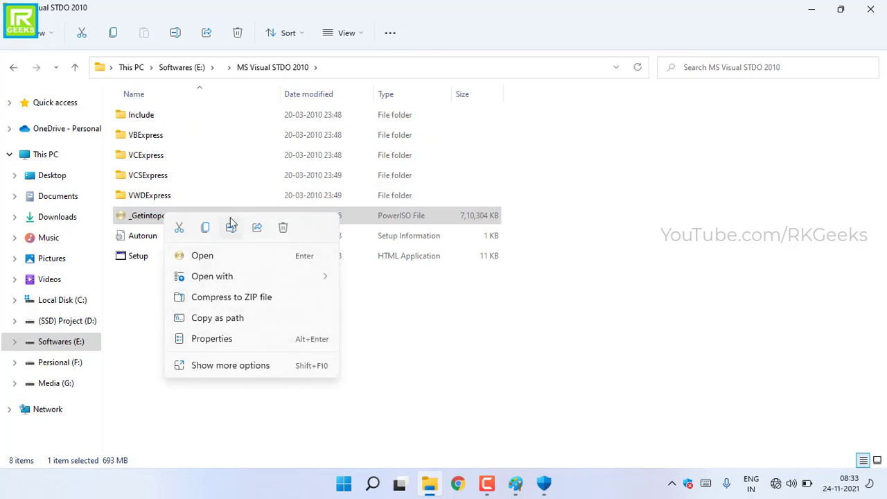
click(211, 365)
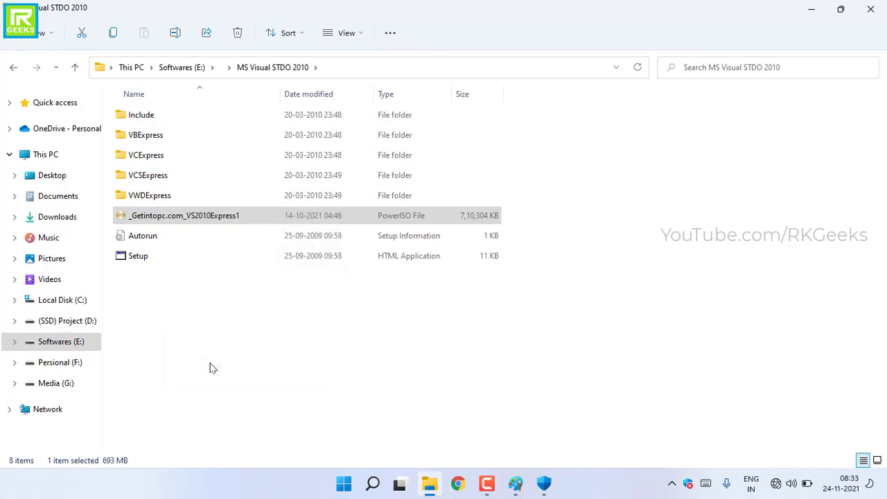
click(252, 177)
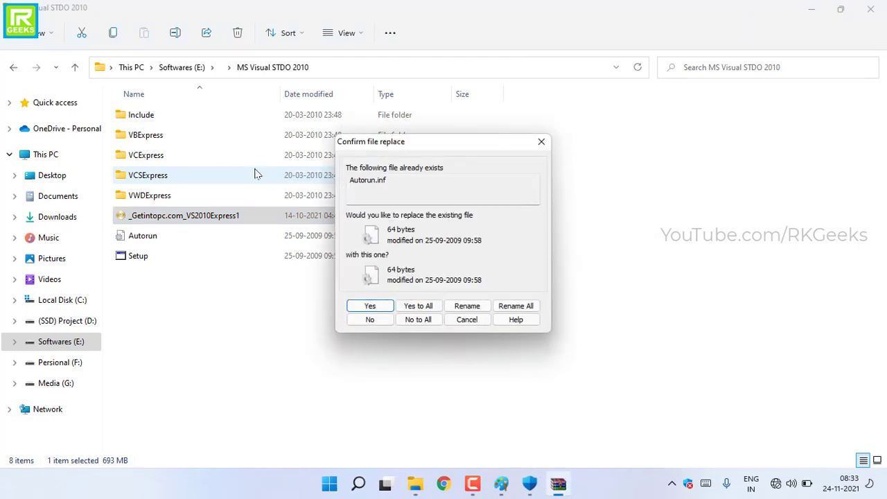
click(418, 306)
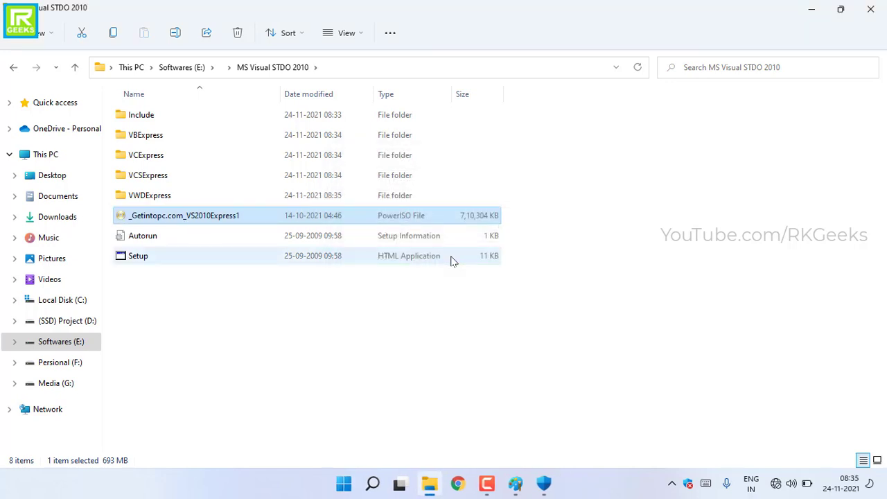
click(149, 258)
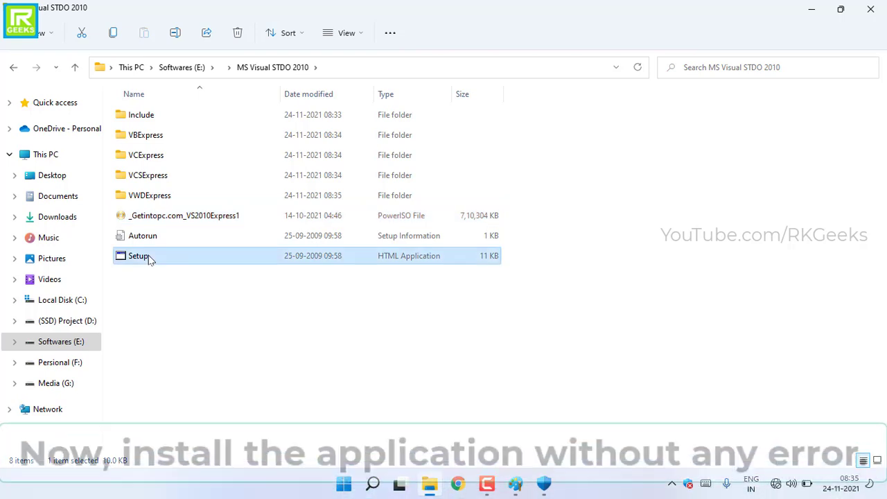
right_click(148, 258)
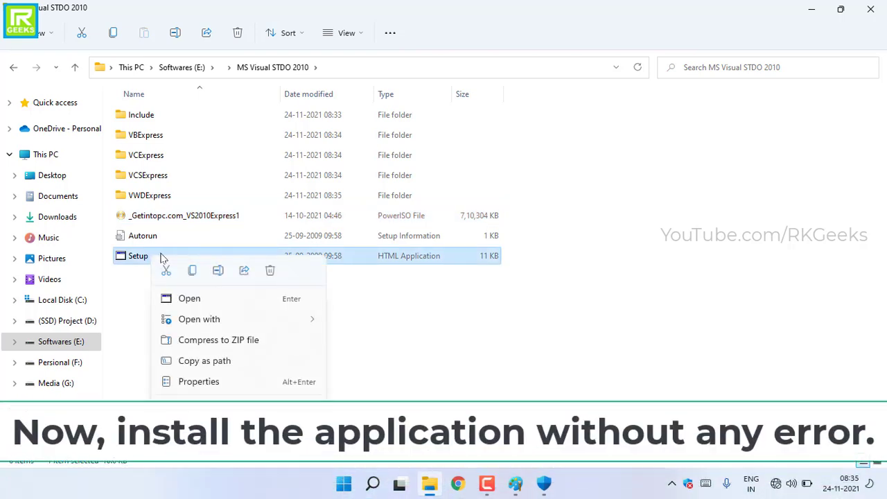
click(212, 382)
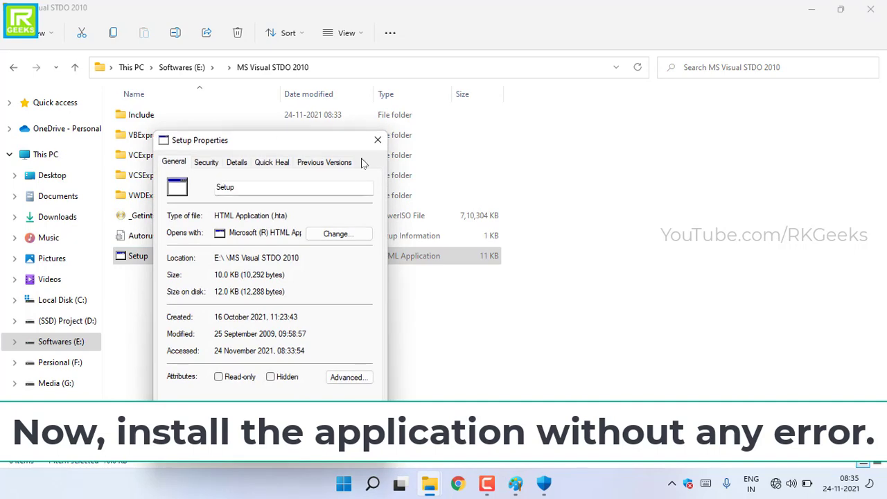
click(377, 140)
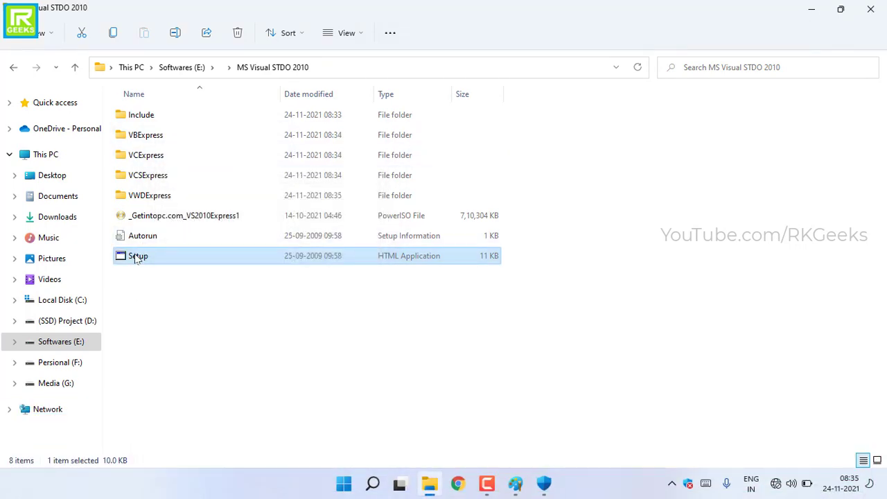
Step: Run the extracted Setup file, choose Visual Basic 2010 Express for installation, and minimize the product selection and folder windows
right_click(136, 257)
click(201, 408)
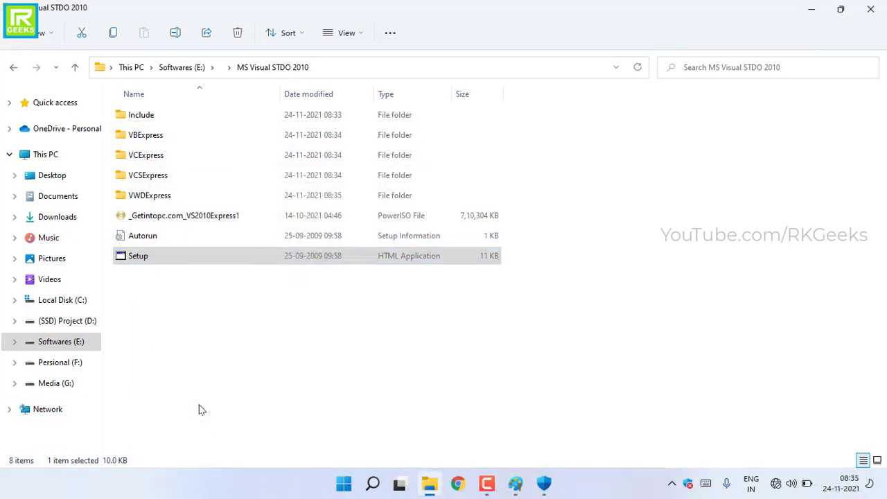
click(226, 109)
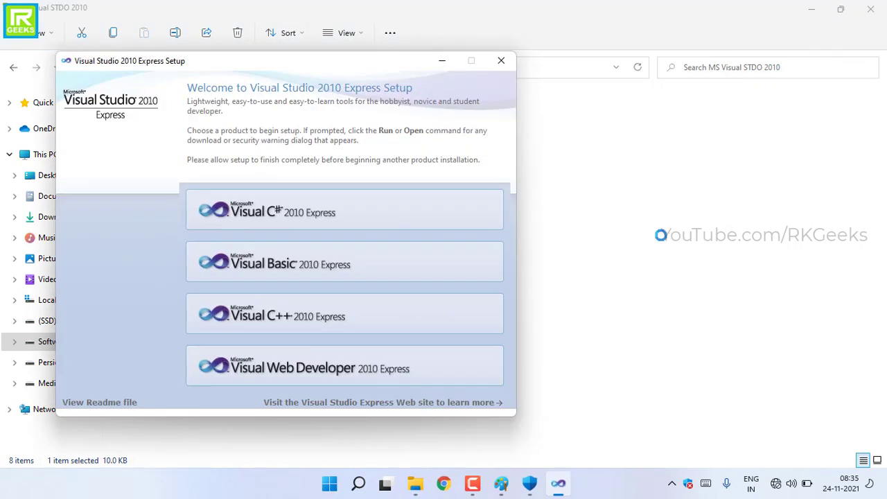
click(324, 269)
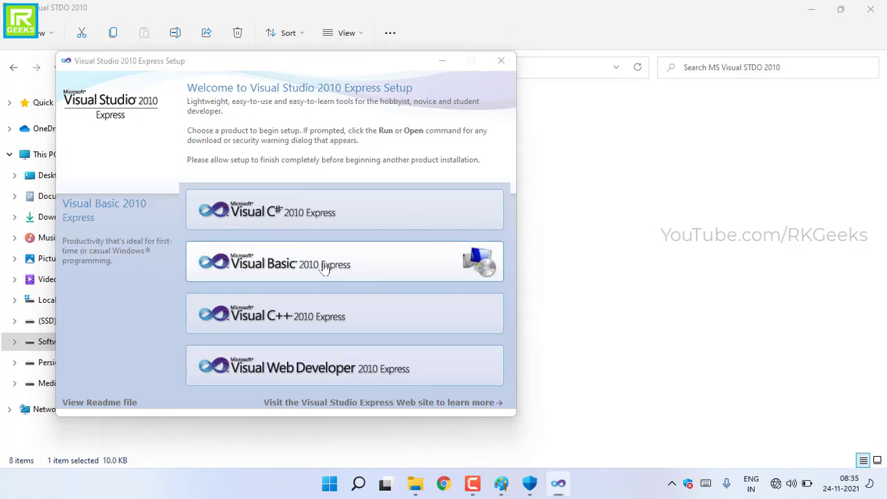
click(441, 61)
click(811, 9)
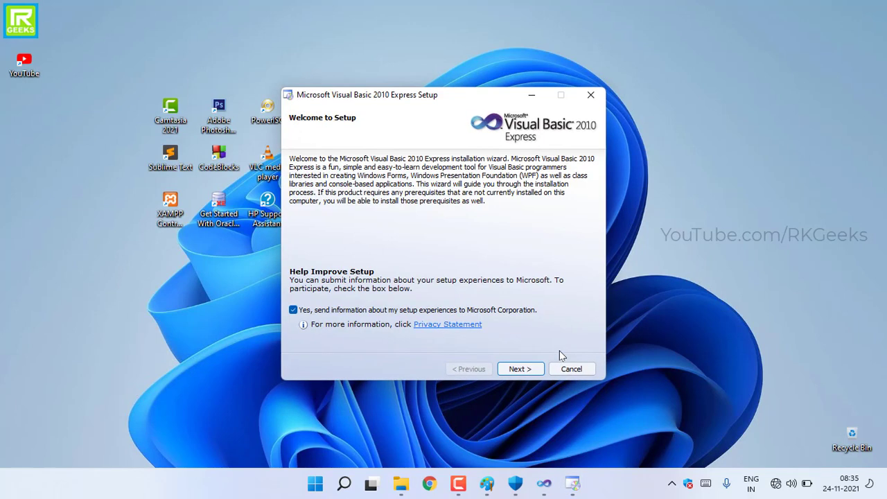
Step: Accept the license terms, keep Microsoft Silverlight and SQL Server 2008 Express selected, and start installing Visual Basic 2010 Express in the default folder
click(525, 368)
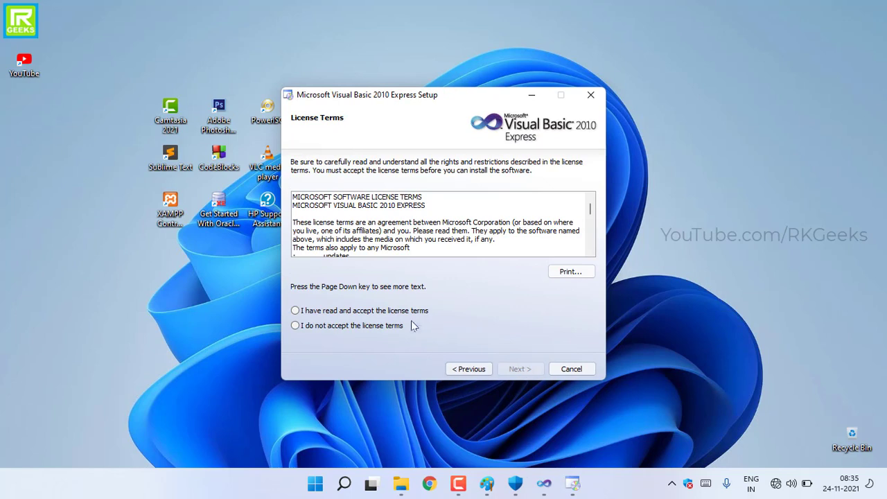
click(392, 310)
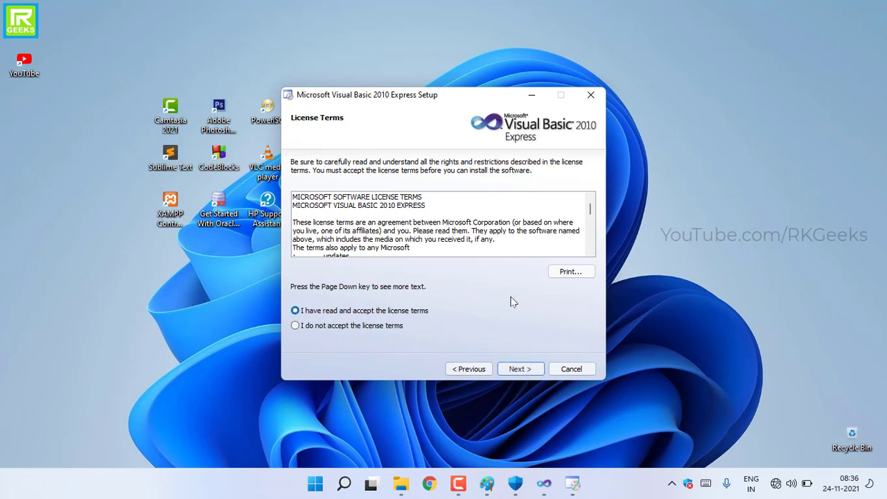
click(523, 369)
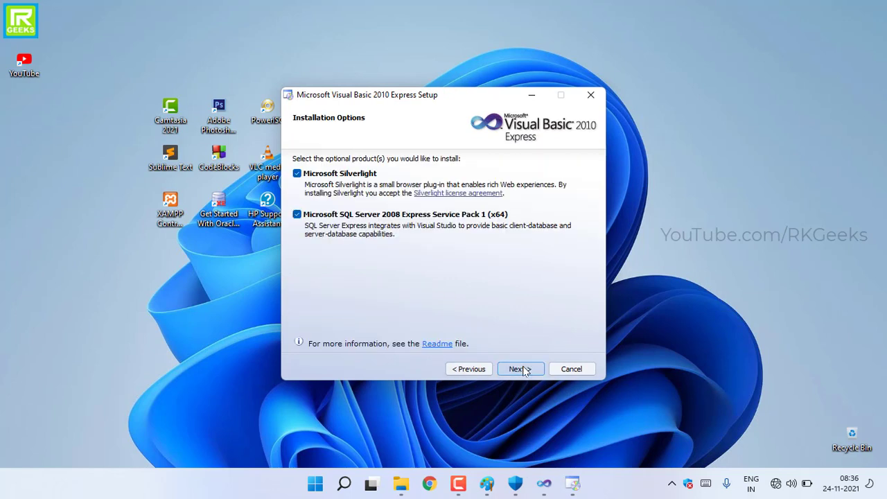
click(525, 369)
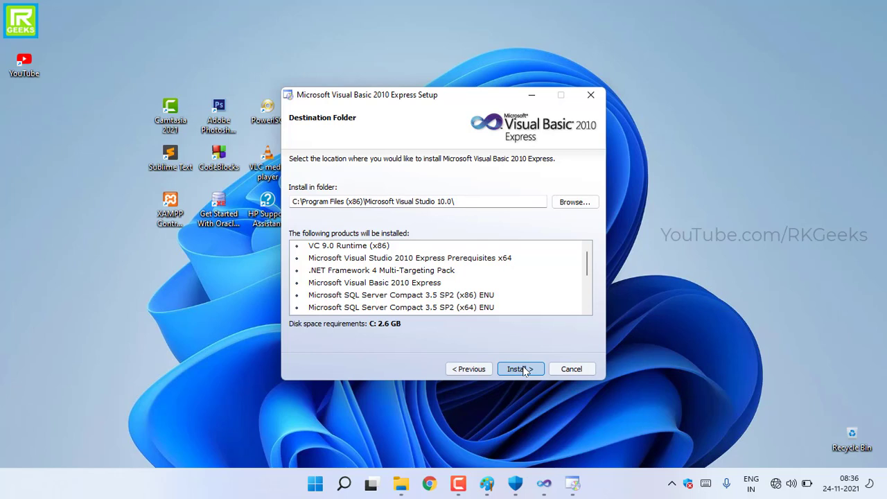
click(524, 369)
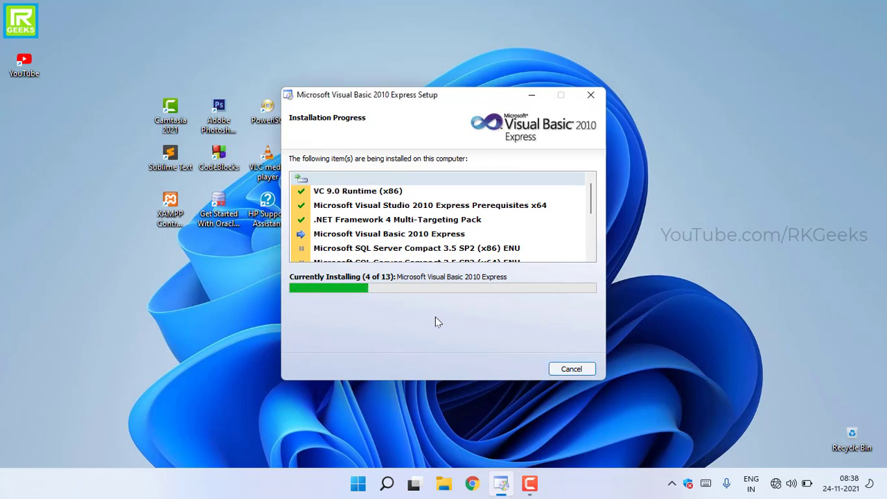
key(super+e)
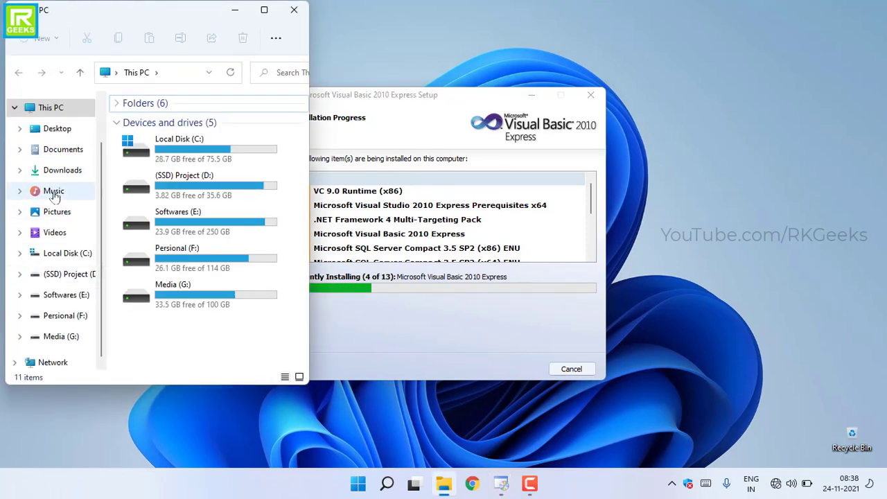
click(63, 152)
double_click(155, 122)
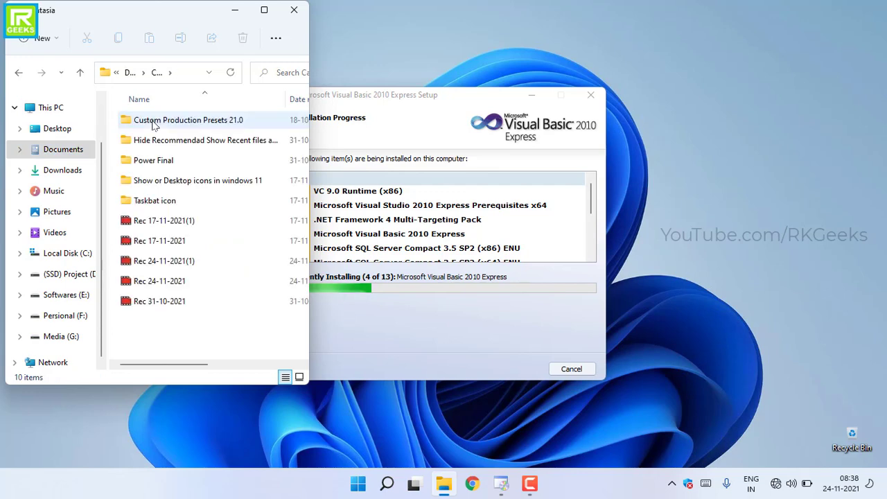
click(295, 10)
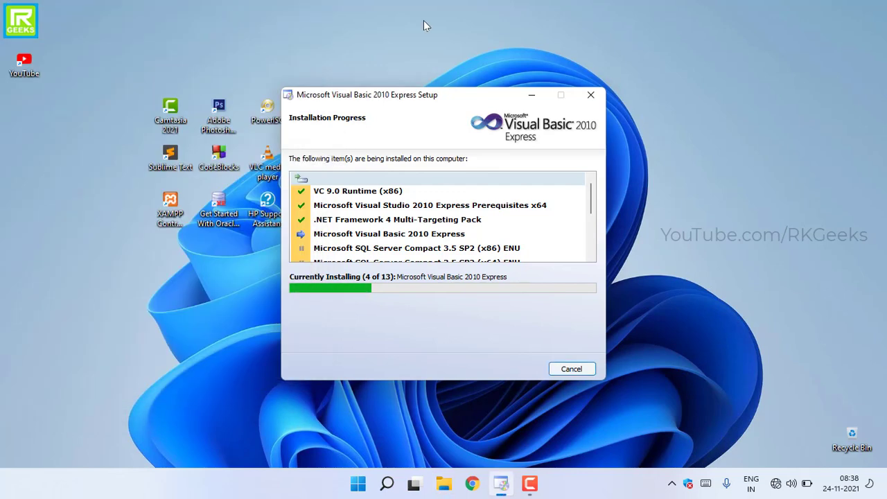
click(528, 485)
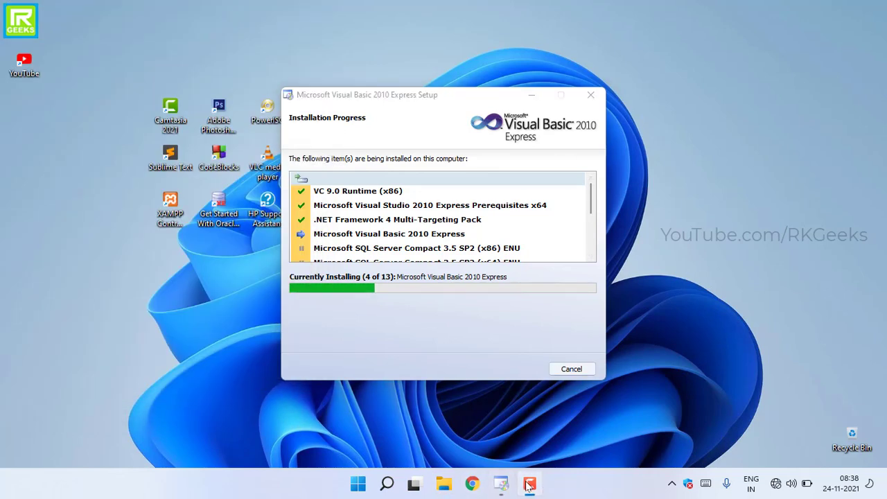
mouse_move(591, 200)
mouse_down()
mouse_move(592, 229)
mouse_move(592, 195)
mouse_up()
click(737, 244)
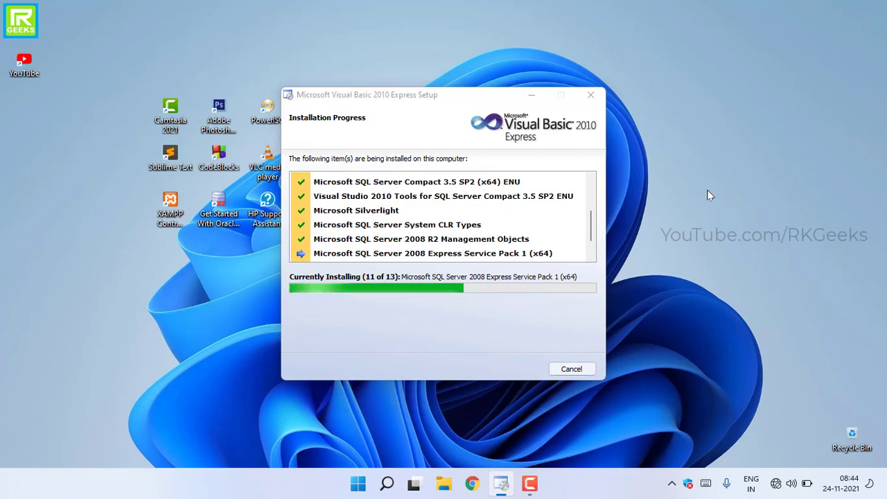
Step: Check the remaining components in the installation progress list and the Power & battery settings while setup runs
click(589, 241)
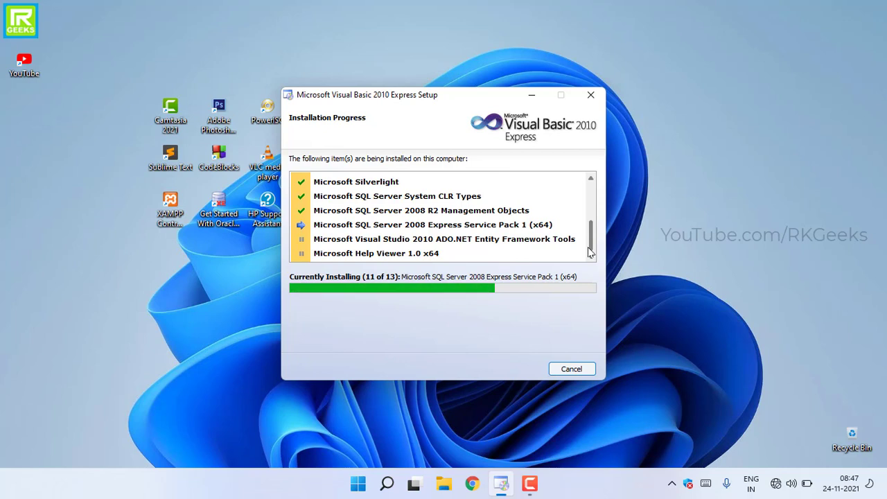
click(805, 482)
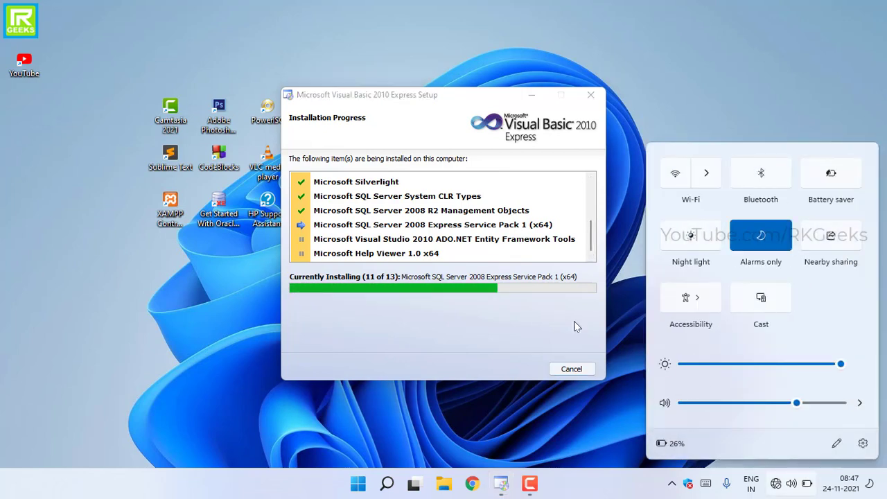
key(super+i)
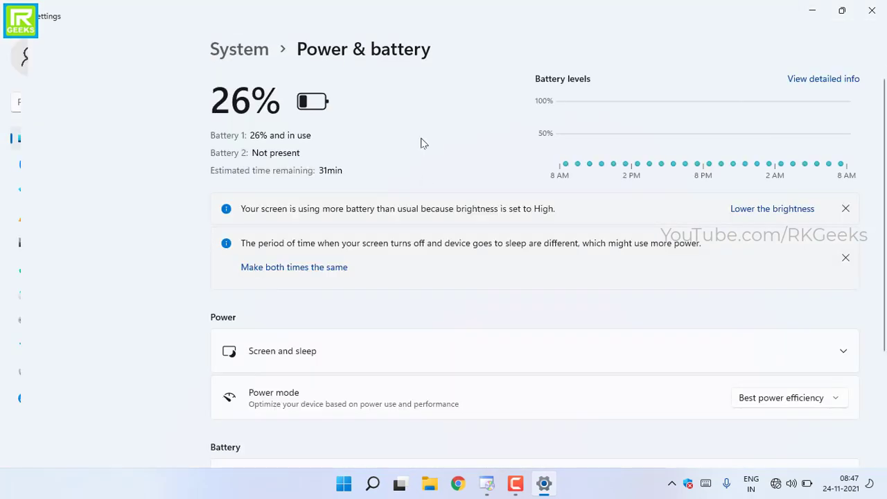
click(871, 11)
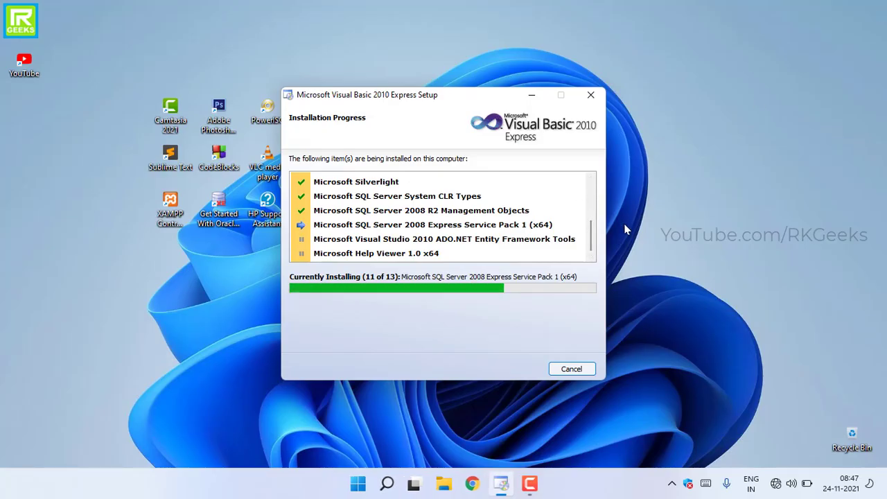
key(super+s)
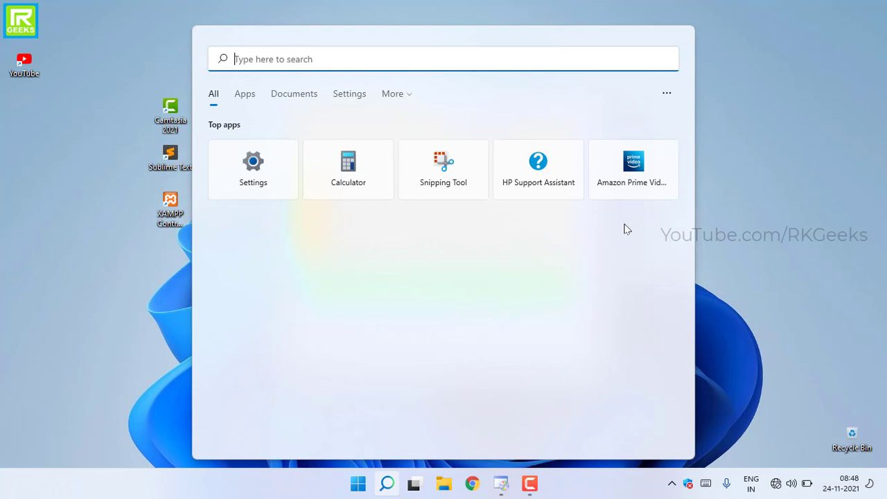
key(Escape)
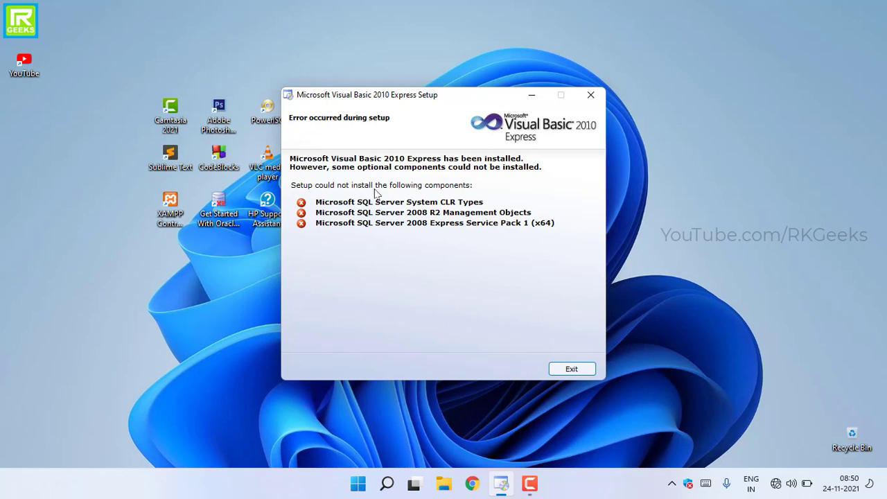
Step: Exit the setup and launch Microsoft Visual Basic 2010 Express from the Microsoft Visual Studio 2010 Express folder among the installed apps
click(560, 369)
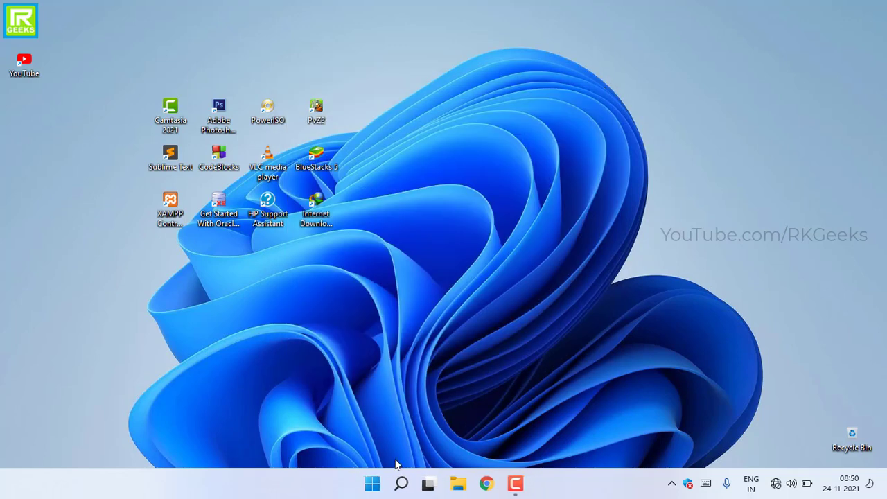
click(372, 483)
click(582, 100)
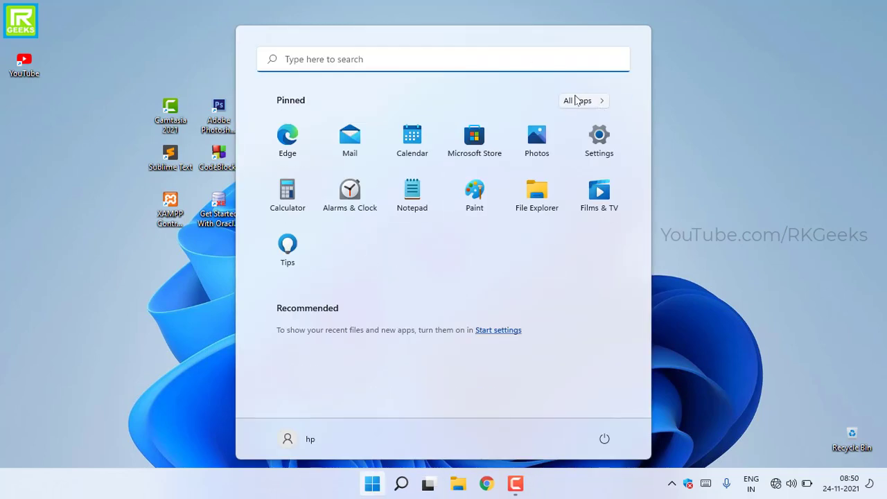
scroll(347, 182, down, 5)
scroll(373, 223, down, 10)
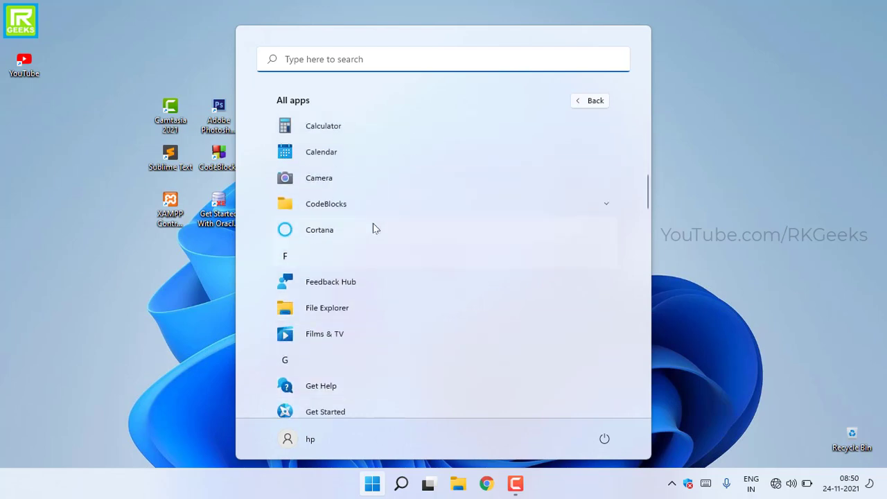
click(418, 315)
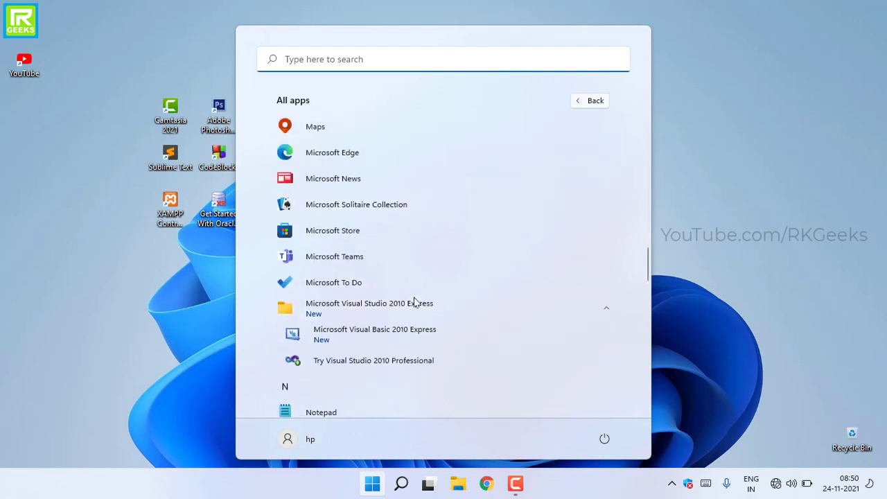
scroll(416, 301, down, 3)
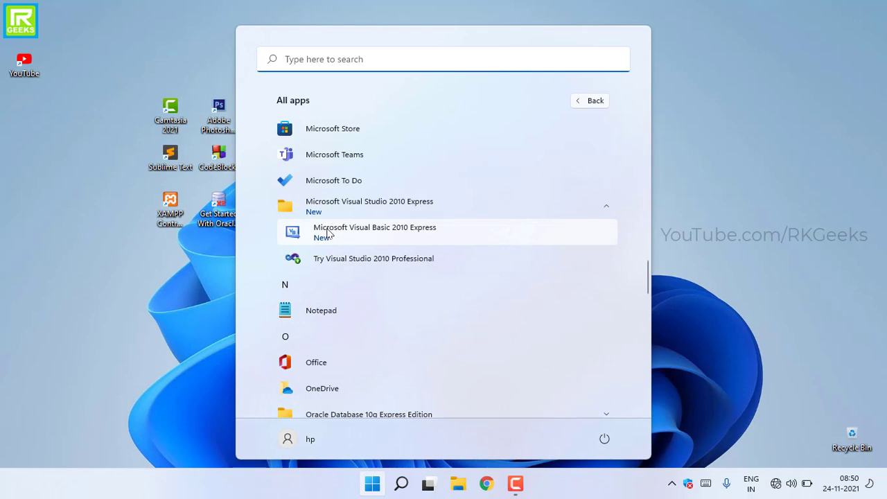
click(328, 233)
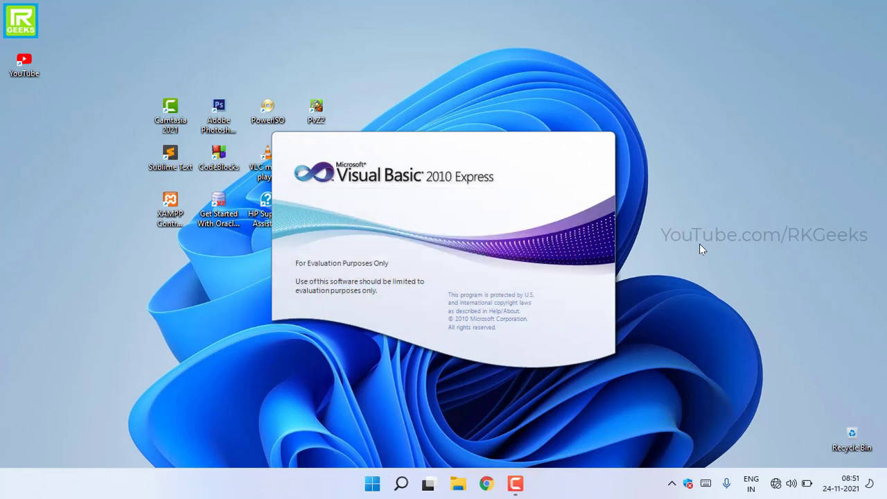
click(699, 244)
click(699, 243)
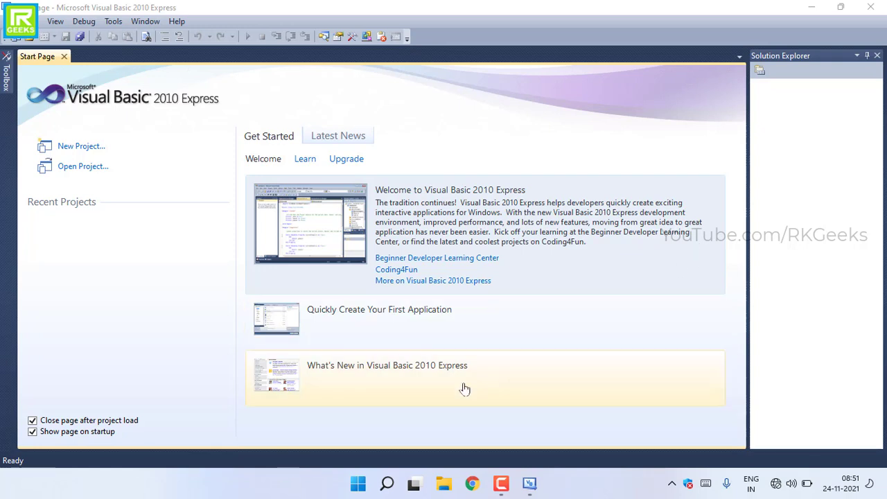
Step: Stop the Start Page from showing on startup and create a Windows Forms Application project named WindowsApplication1
click(32, 432)
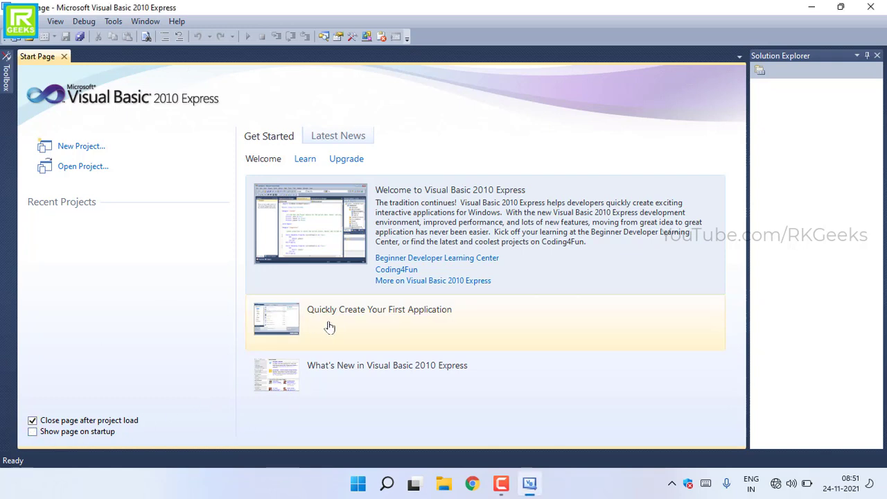
click(81, 148)
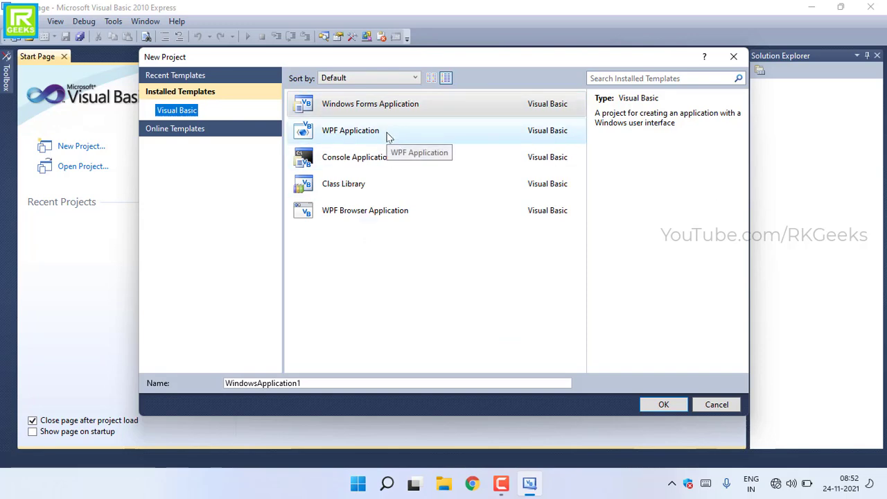
click(679, 407)
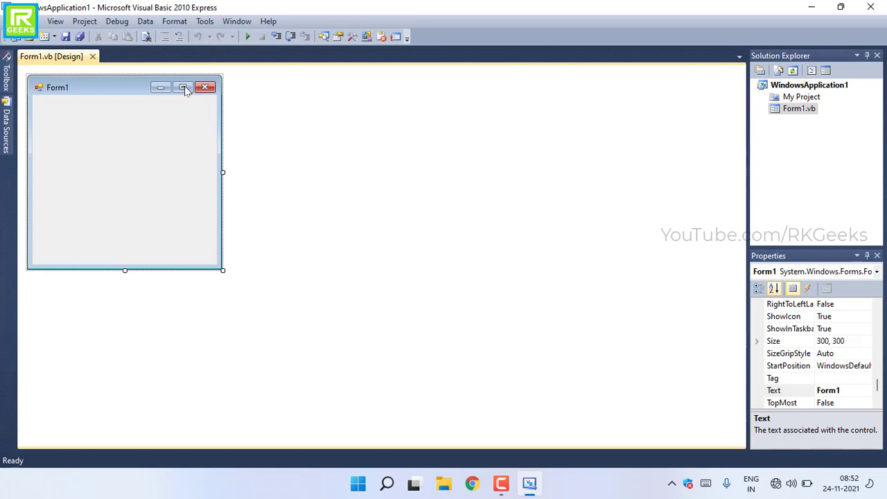
Step: Widen Form1 to about 412 x 300 in the designer and try to move it by its title bar
drag(101, 80, 263, 198)
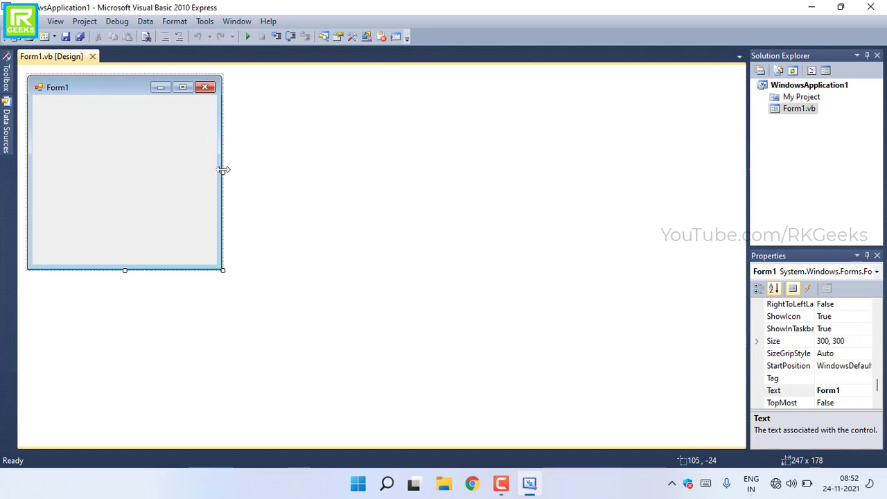
drag(223, 170, 297, 159)
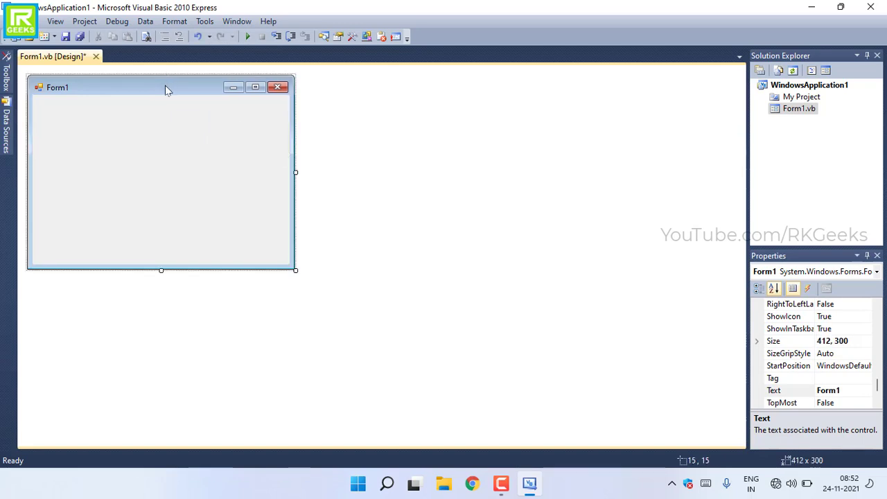
drag(165, 85, 275, 205)
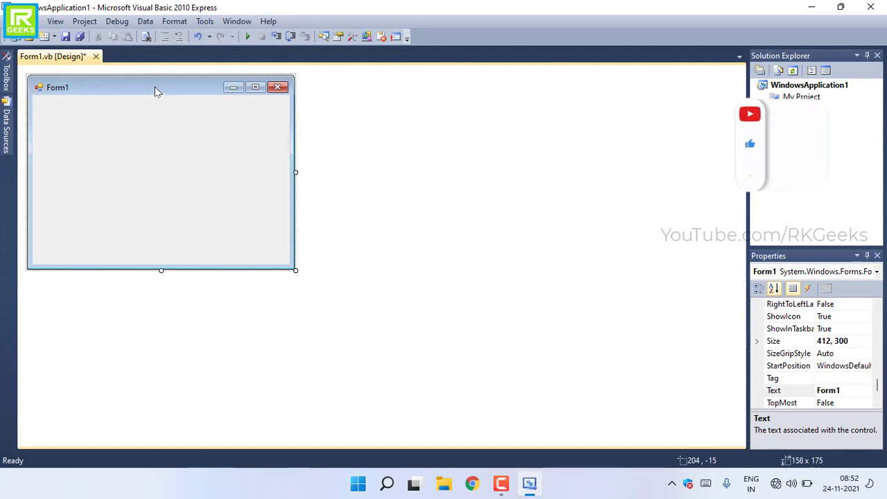
drag(152, 88, 94, 142)
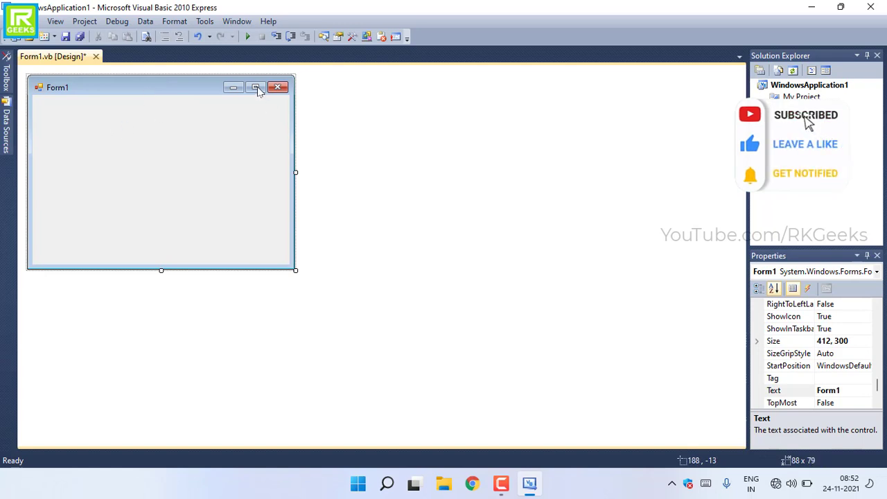